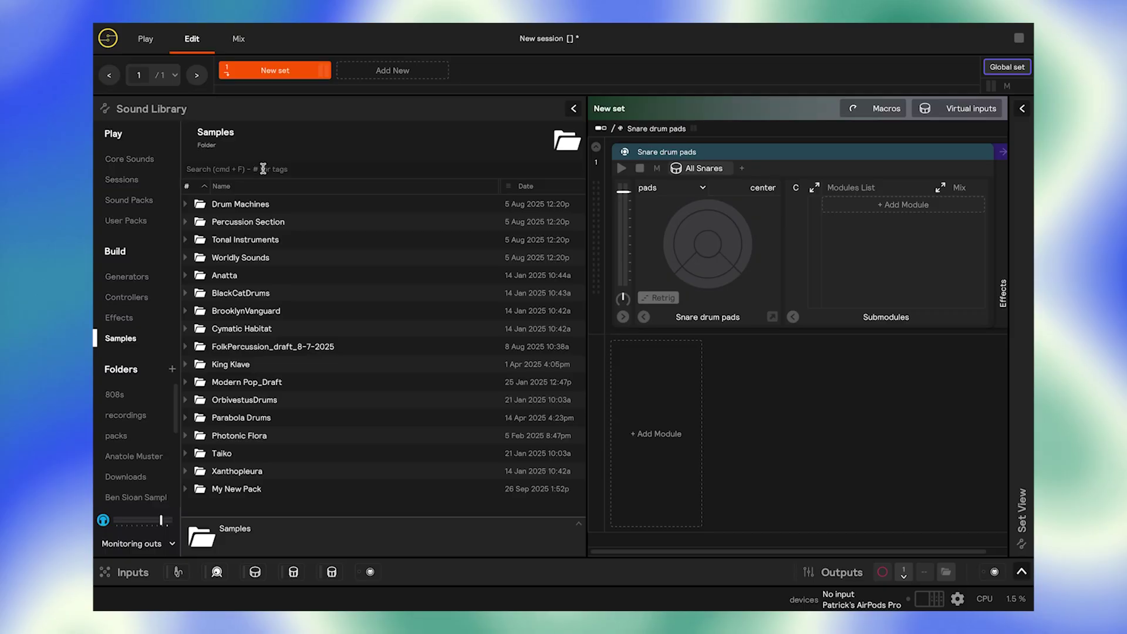
- Search the library for 'cowbell' and preview the cowbell highlight samples and cowbell 2 groups
left_click(263, 169)
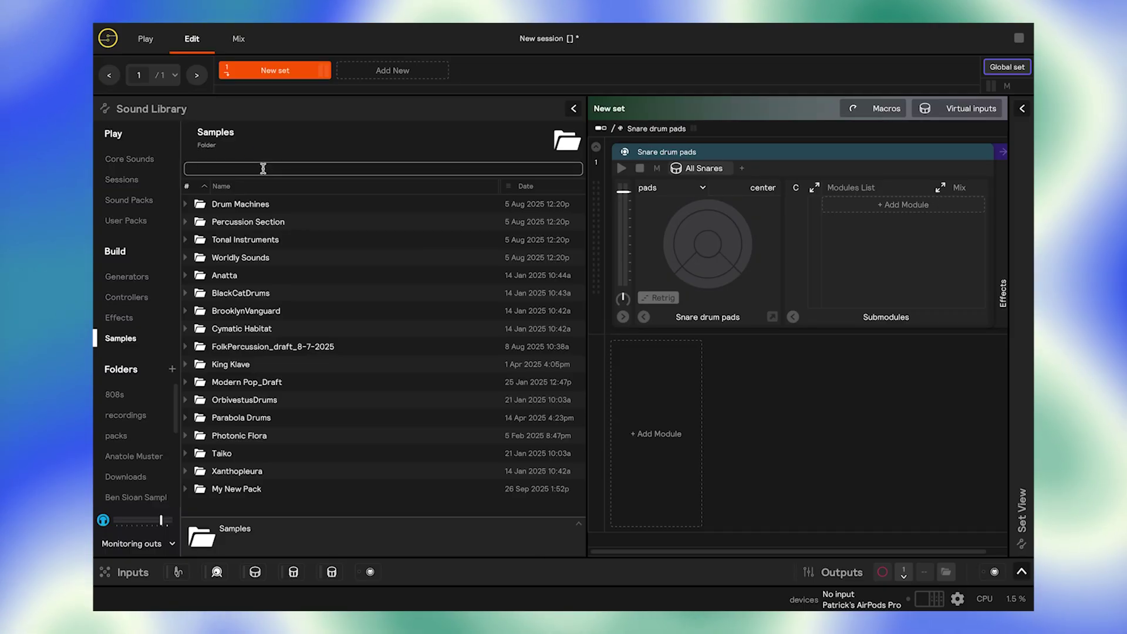
type("cowbell")
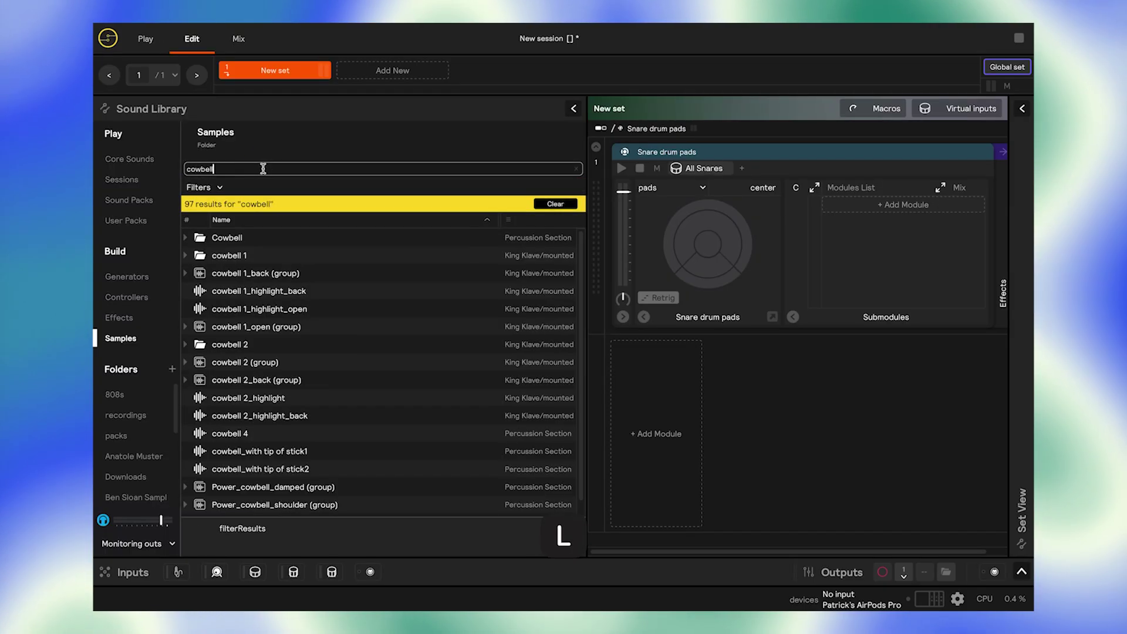
left_click(251, 291)
left_click(247, 309)
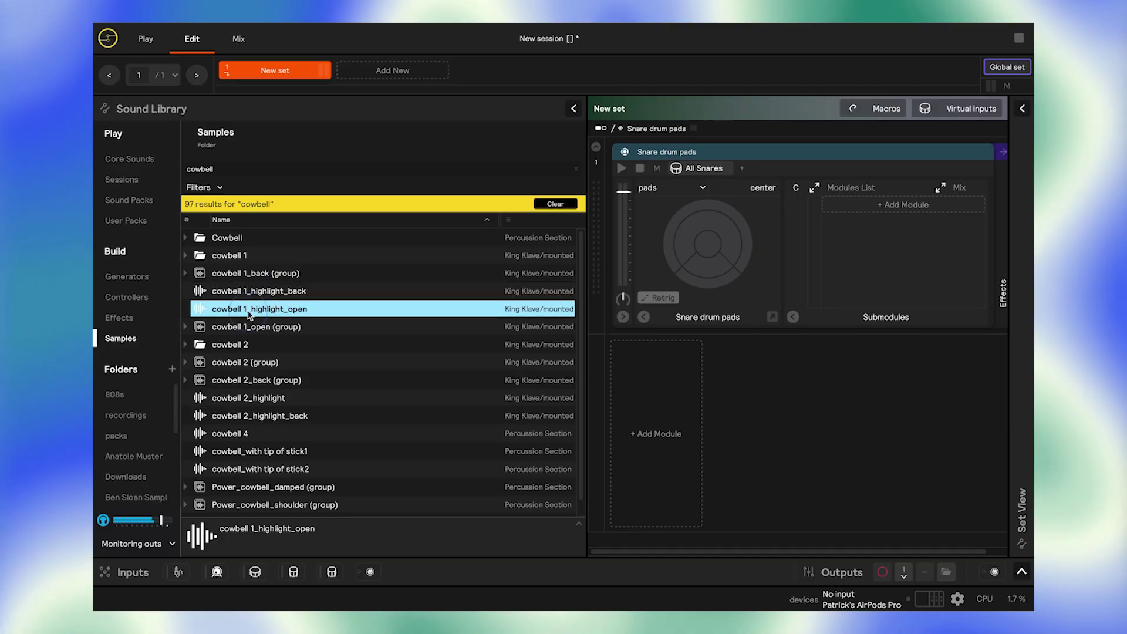
left_click(232, 362)
left_click(232, 382)
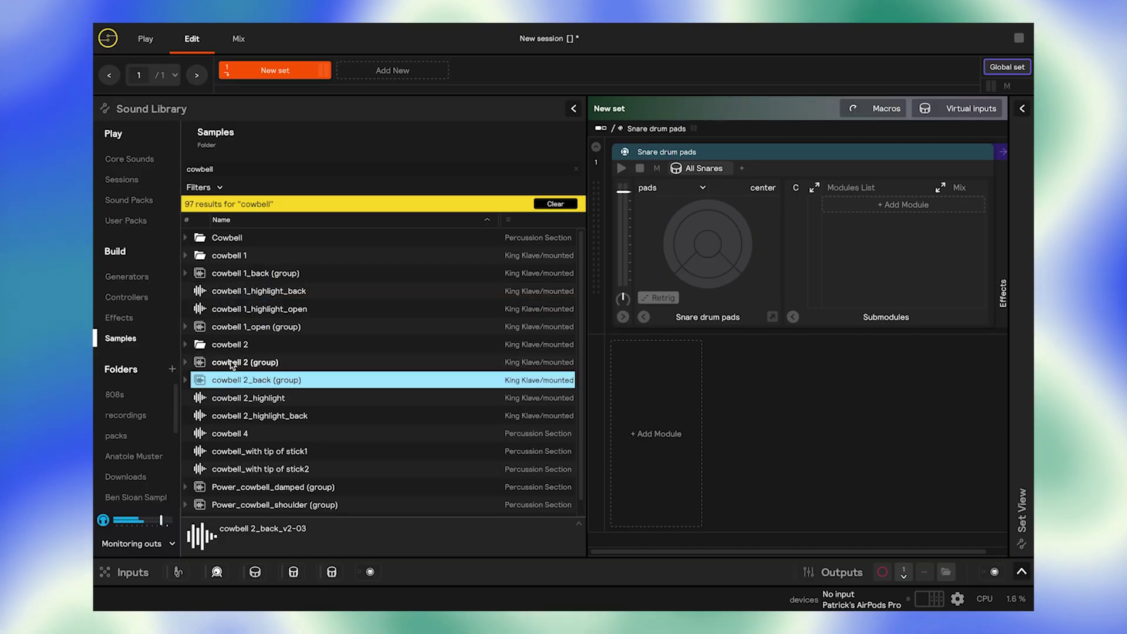
- Add the cowbell 2 group to the Snare drum pads module and play the new sample
left_click(233, 364)
left_click_drag(200, 362, 652, 244)
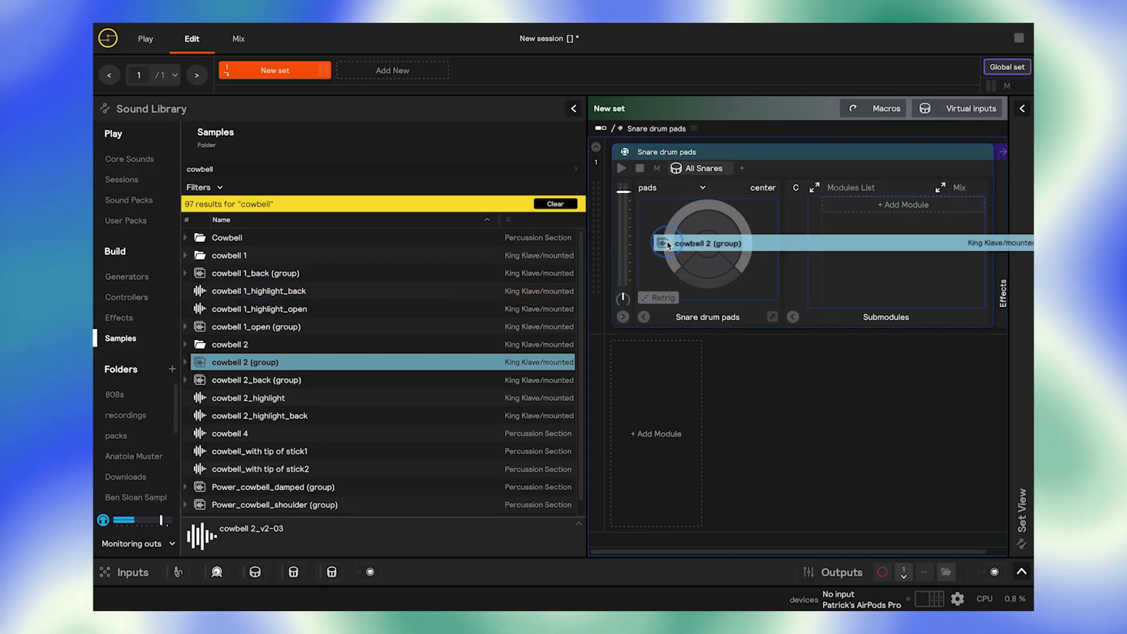
left_click(655, 168)
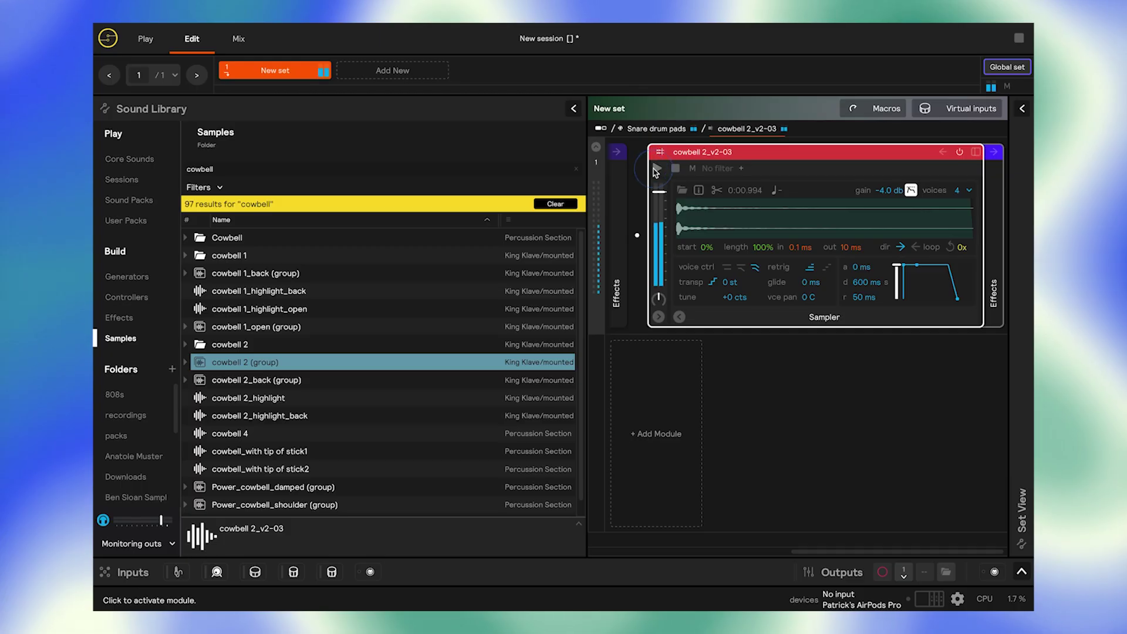
key("Escape")
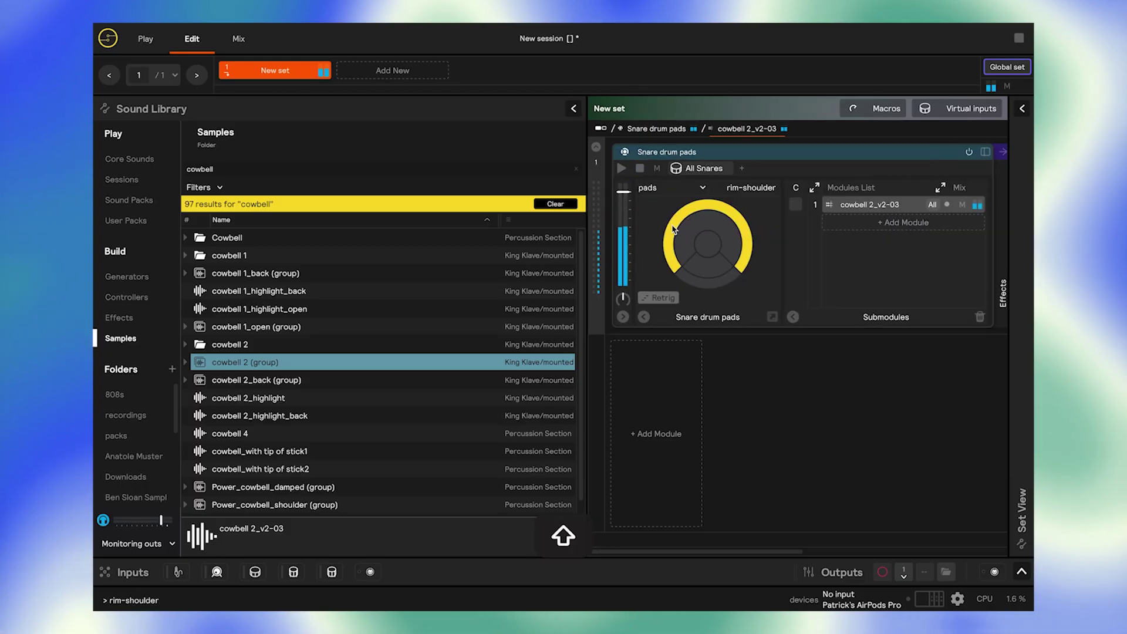
- Browse Core Sounds and enter the Electric Drum Kits collection
left_click(129, 159)
left_click(281, 279)
- Filter the library by the #clap tag and preview the snare clap 1 sounds inside Atlanta Clap
left_click(249, 183)
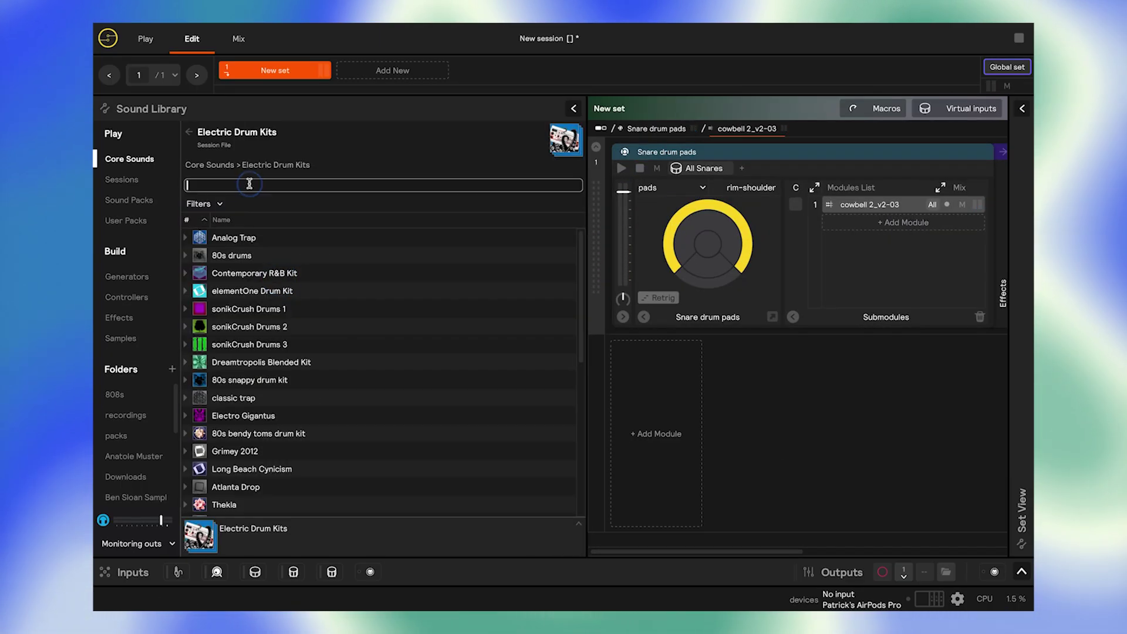
type("#")
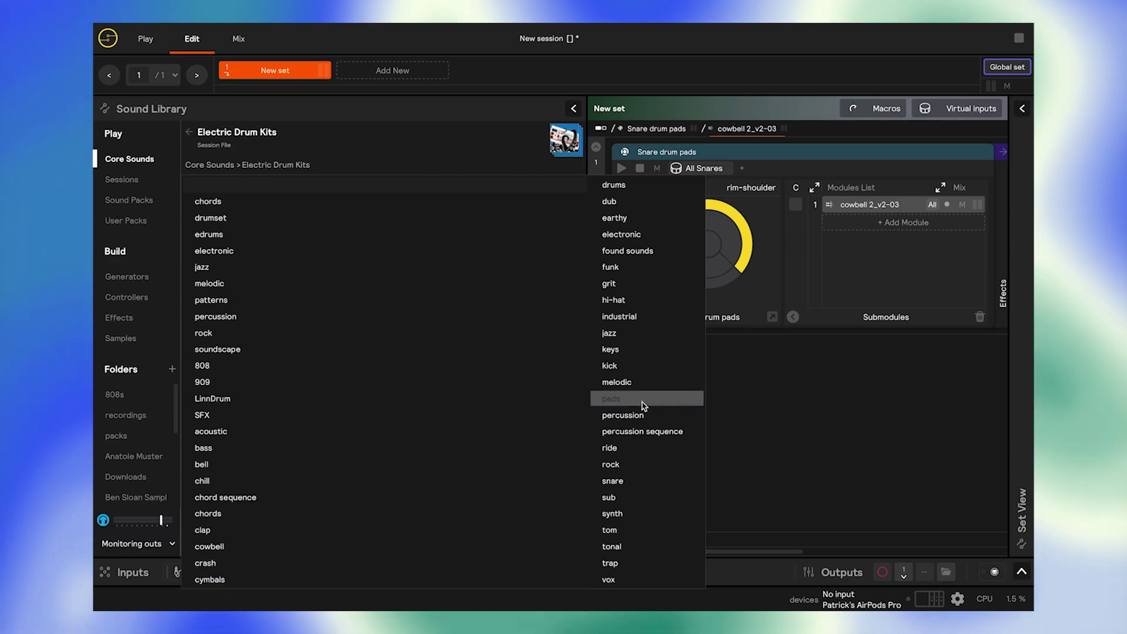
left_click(285, 528)
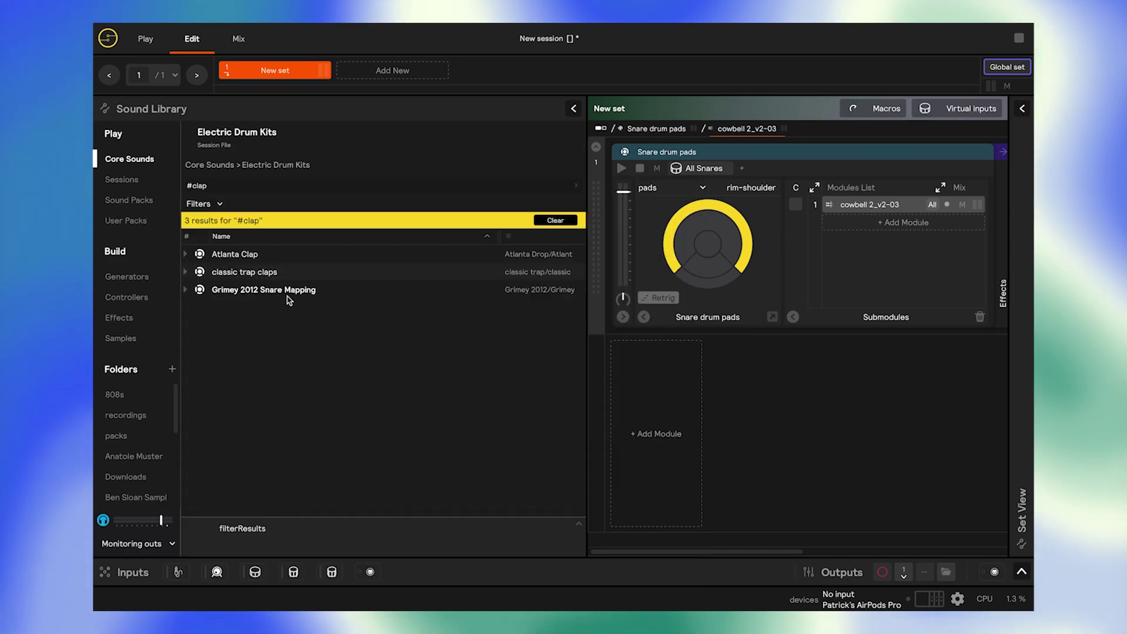
left_click(185, 256)
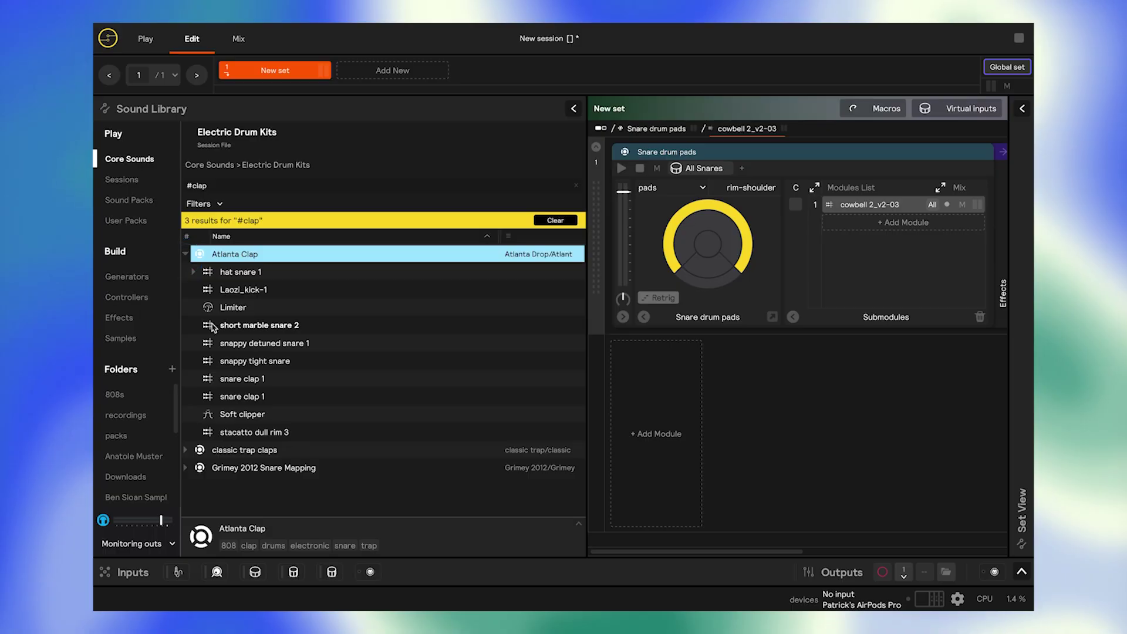
left_click(235, 382)
left_click(238, 396)
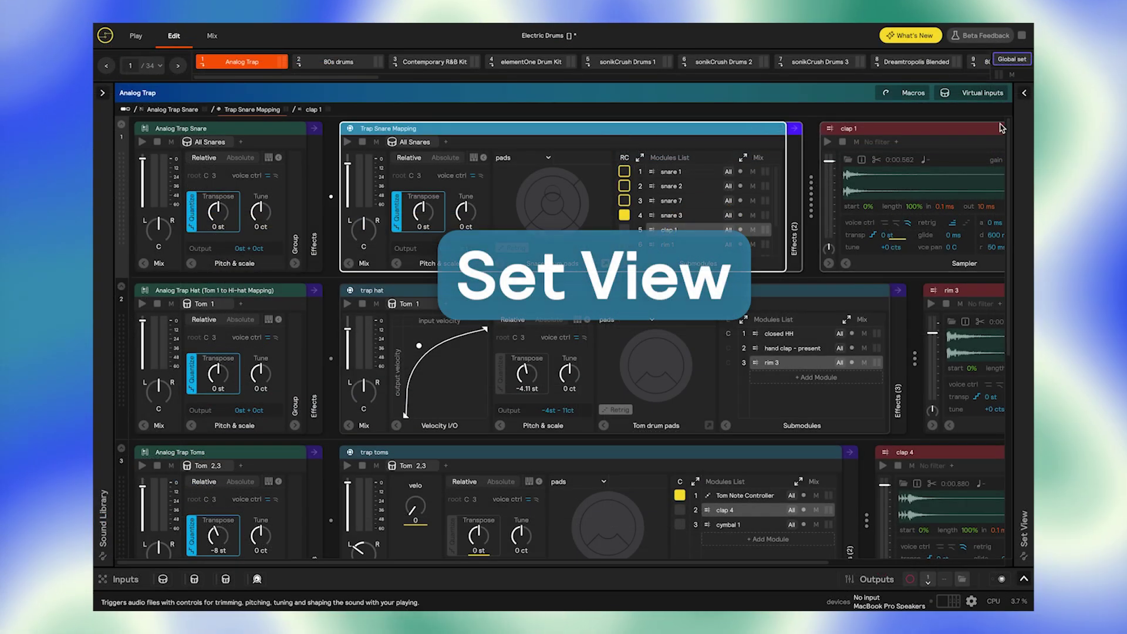
- Use the Set View overview to jump from Analog Trap Hat into Analog Trap Kick's shaker 2 sampler
left_click(1027, 95)
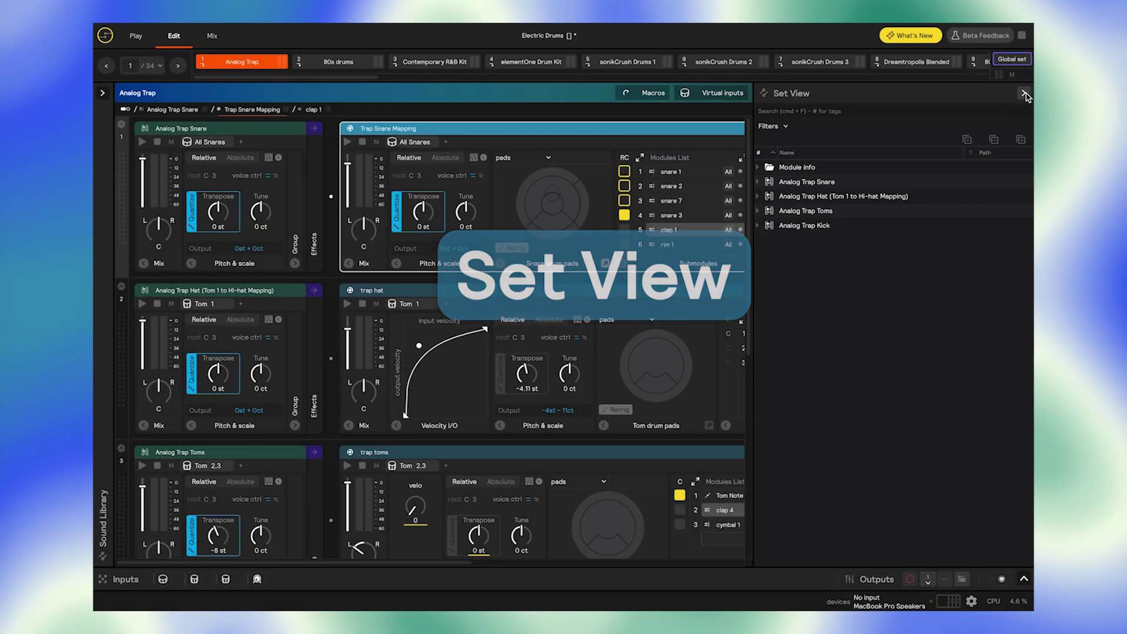
left_click(806, 200)
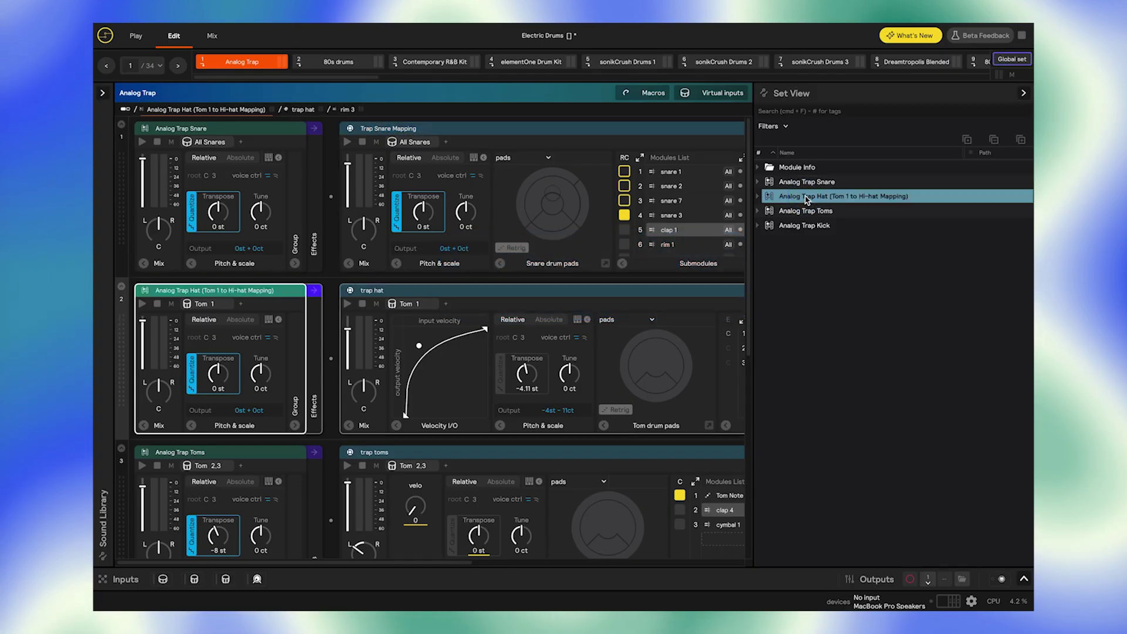
left_click(803, 226)
left_click(759, 227)
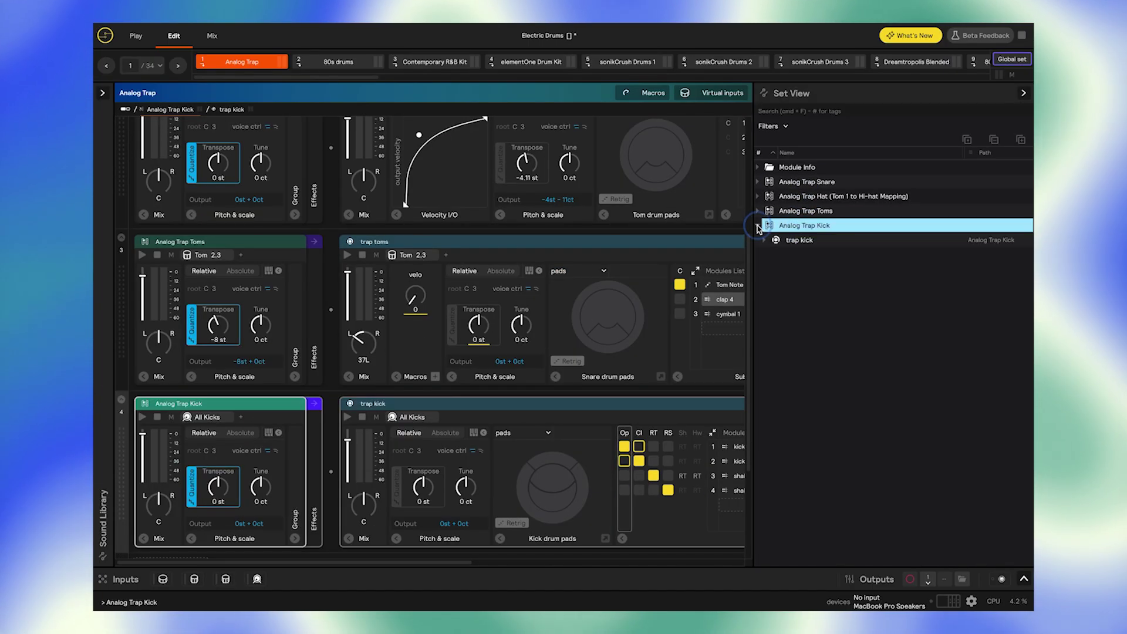
left_click(763, 241)
left_click(795, 313)
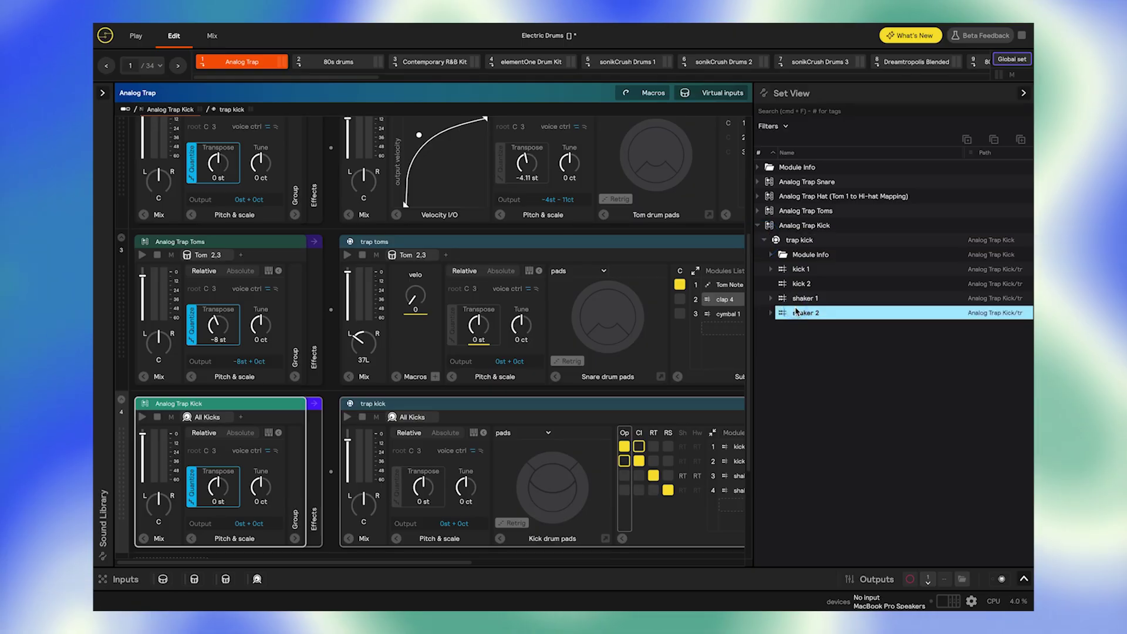
- Expand shaker 2's Module Info and visit its effects, including Filter and Reverb
left_click(769, 314)
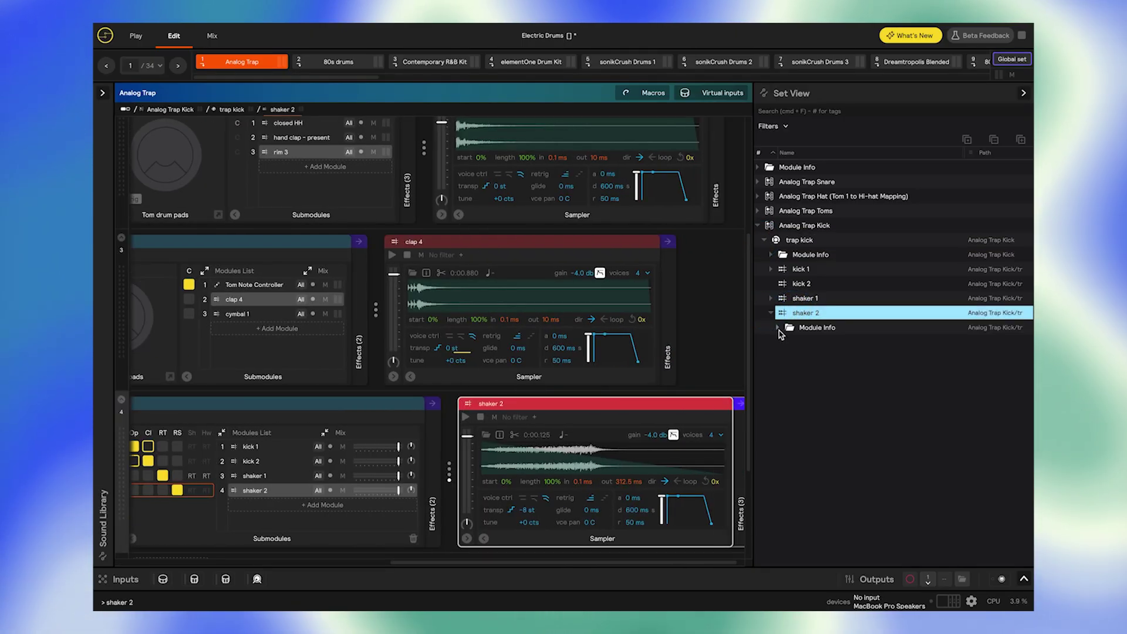
left_click(778, 327)
left_click(786, 342)
left_click(820, 357)
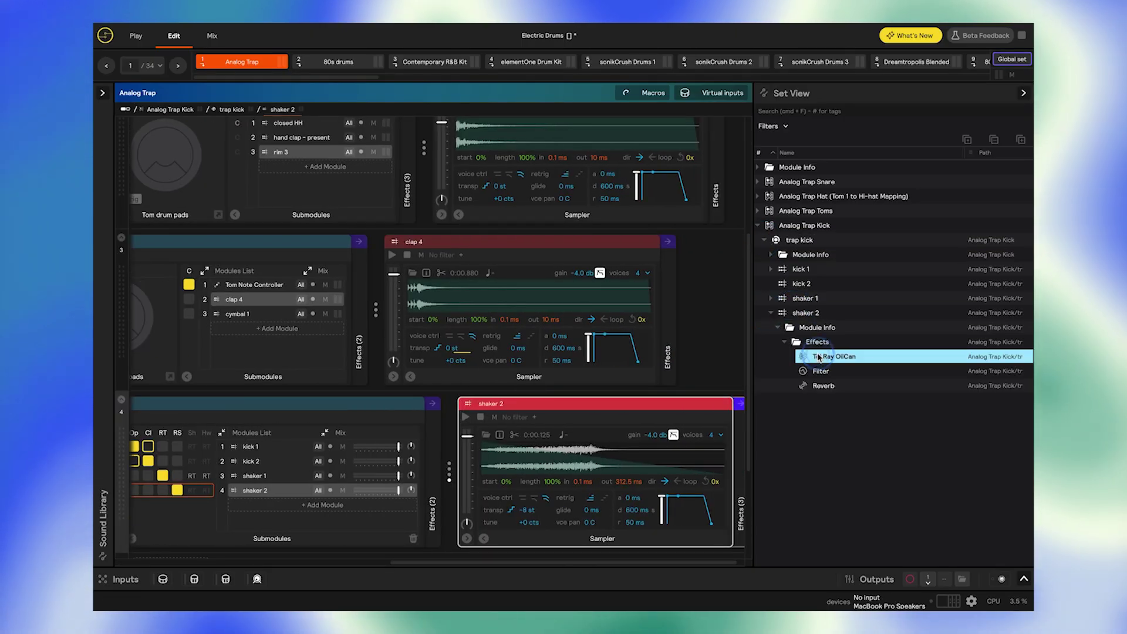
left_click(820, 371)
left_click(827, 387)
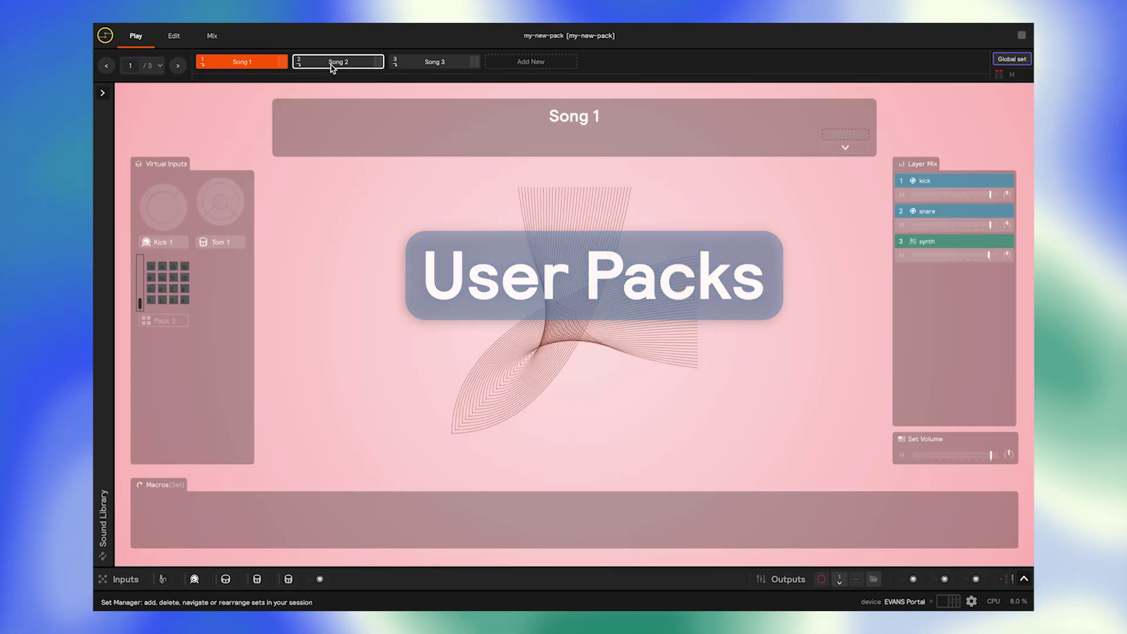
- Switch to the Song 3 set and start a Create Pack form titled My New Pack
left_click(338, 61)
left_click(434, 61)
left_click(261, 144)
left_click(442, 220)
type("My New Pack")
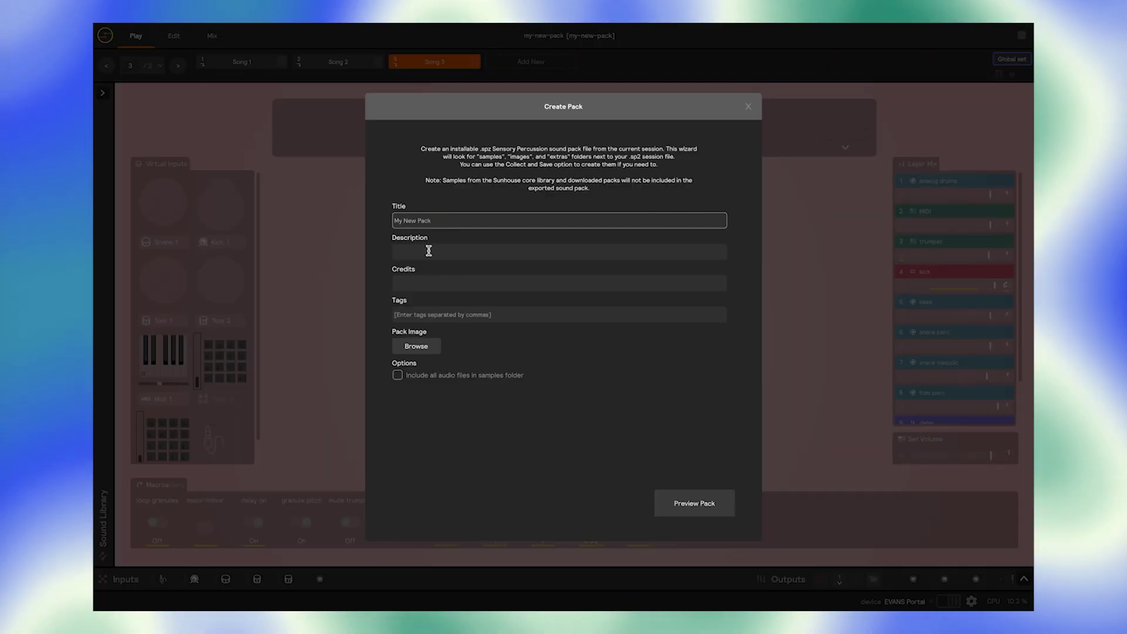
- Fill the pack's description and tags and begin picking a recent image as the pack image
left_click(429, 250)
type("A cool")
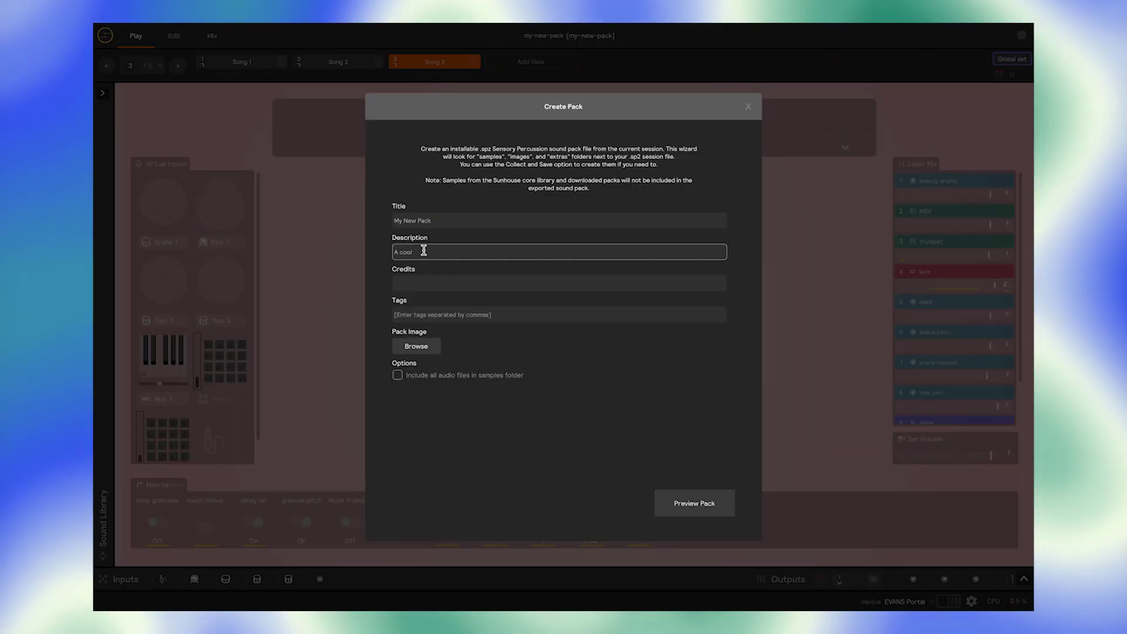
type("!")
left_click(447, 316)
type("electronic, synth, drum machine")
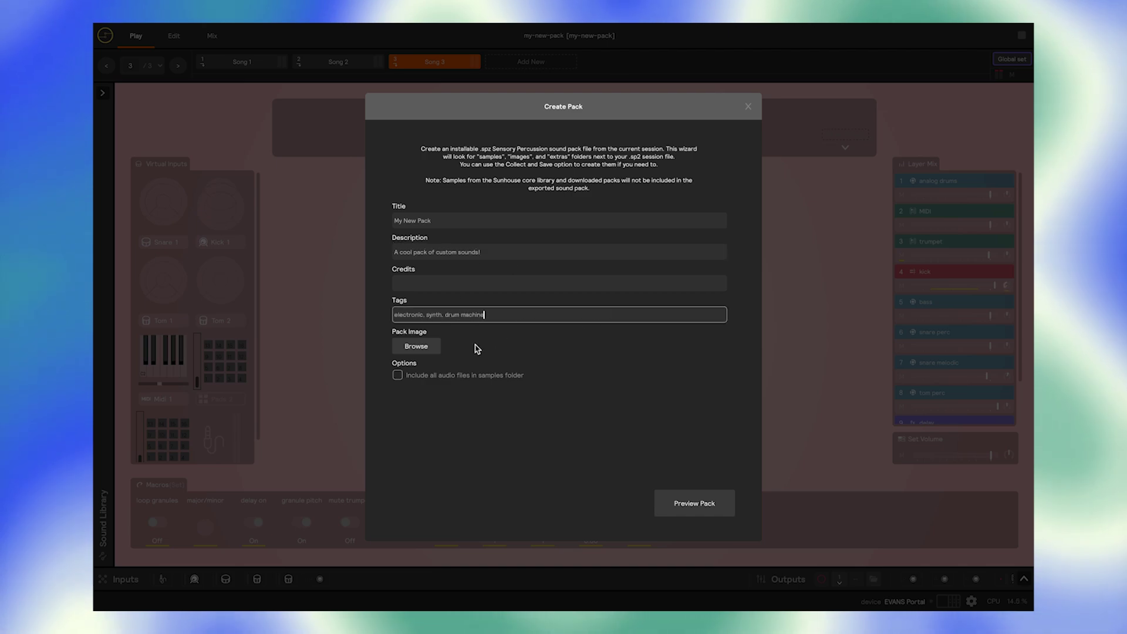
left_click(416, 346)
left_click(304, 103)
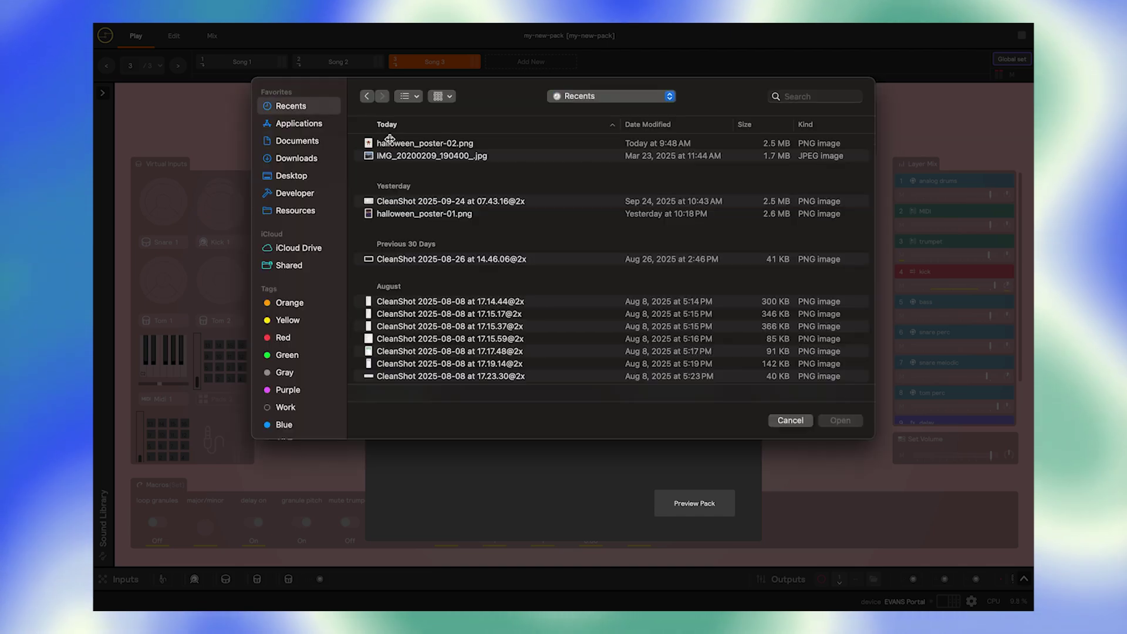